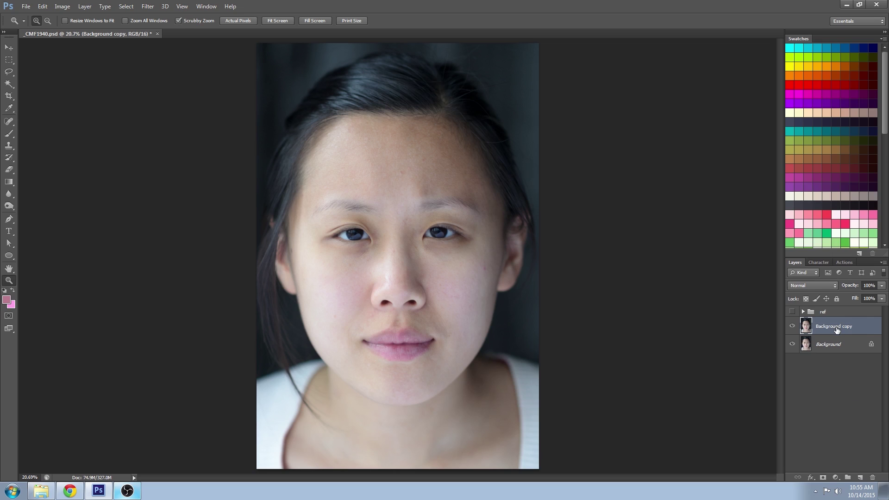
Duplicate the Background layer, then rename the upper copy concealer and the lower copy foundation
{"action": "left_click_drag", "start_coordinate": [838, 344], "coordinate": [861, 477]}
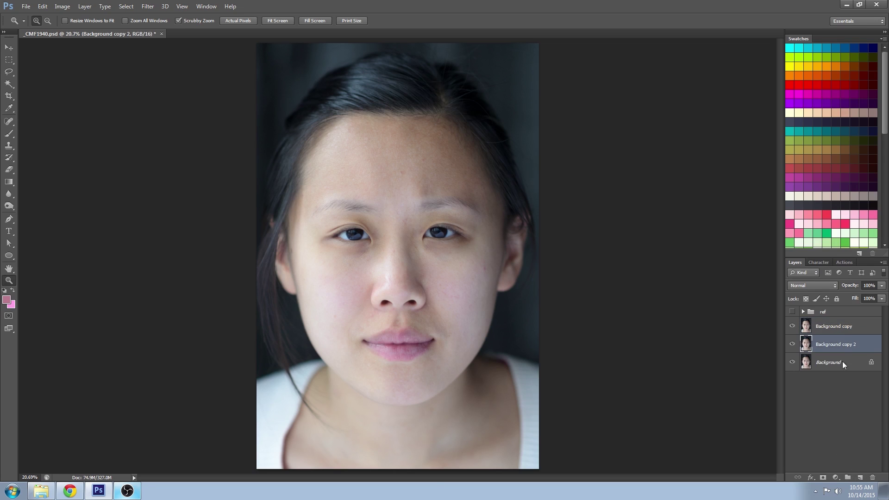
{"action": "double_click", "coordinate": [836, 326]}
{"action": "type", "text": "concealer"}
{"action": "key", "text": "Return"}
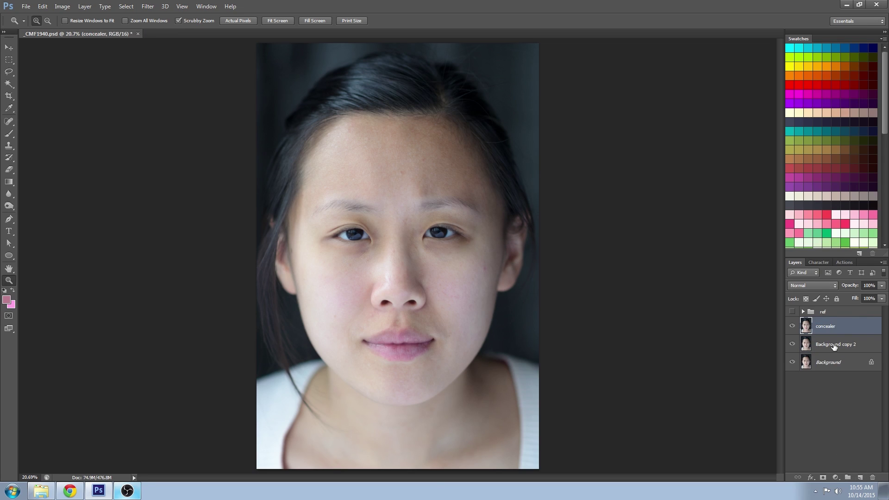
{"action": "double_click", "coordinate": [835, 344]}
{"action": "type", "text": "foundation"}
{"action": "key", "text": "Return"}
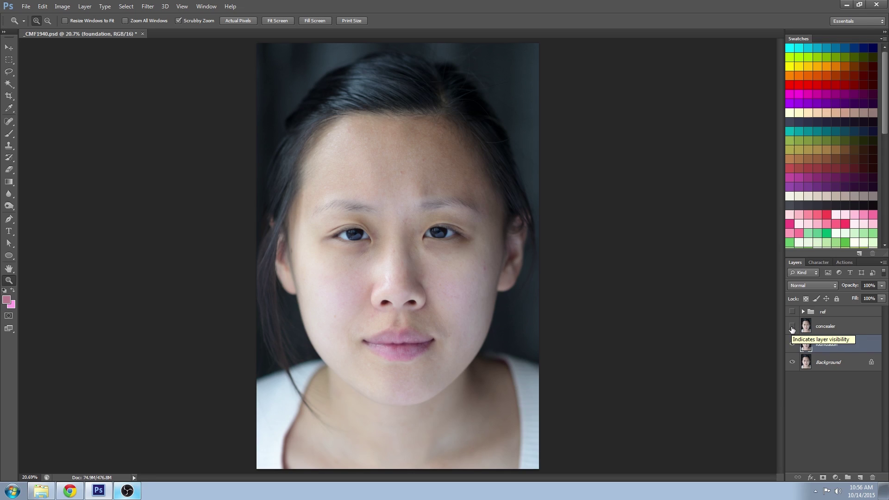
Apply a Gaussian Blur with a 20-pixel radius to the foundation layer while the concealer layer is hidden
{"action": "left_click", "coordinate": [146, 7]}
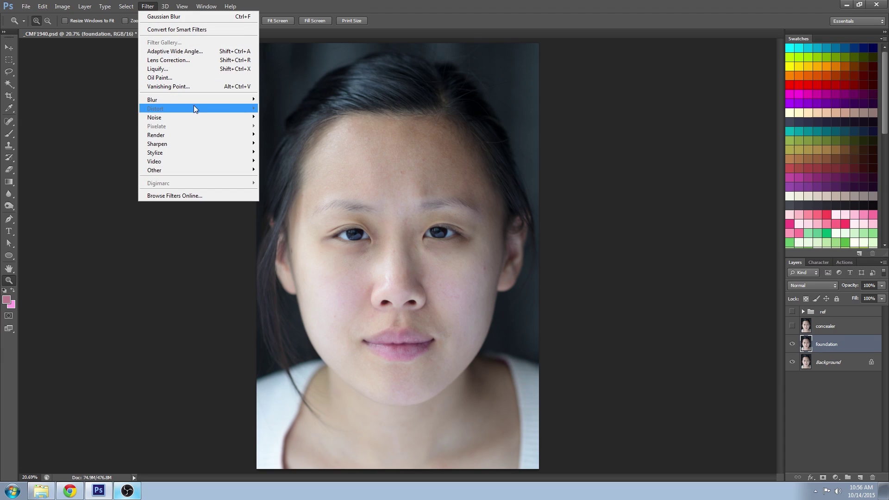
{"action": "mouse_move", "coordinate": [199, 99]}
{"action": "left_click", "coordinate": [287, 156]}
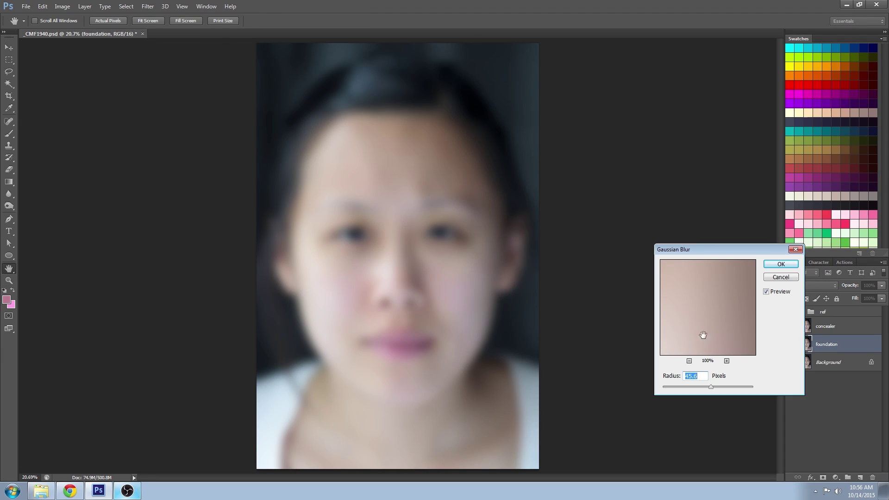
{"action": "mouse_move", "coordinate": [711, 386]}
{"action": "left_mouse_down"}
{"action": "mouse_move", "coordinate": [673, 385]}
{"action": "mouse_move", "coordinate": [703, 388]}
{"action": "left_mouse_up"}
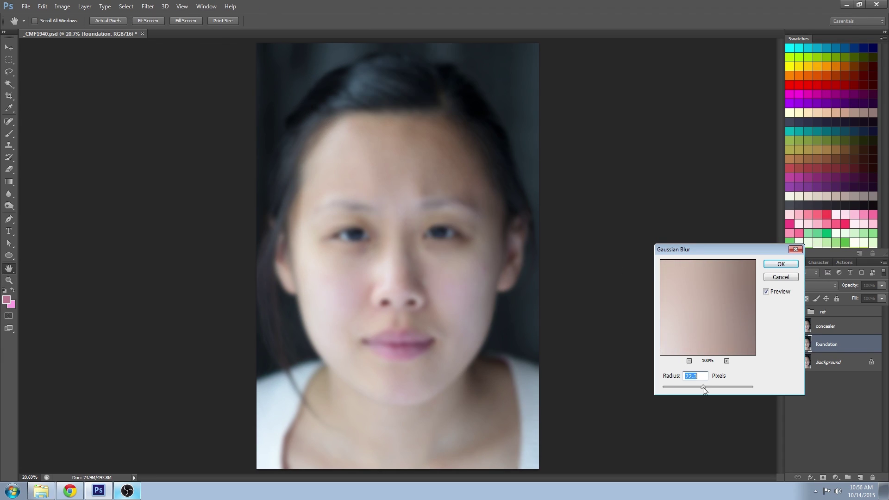
{"action": "left_click", "coordinate": [703, 387]}
{"action": "type", "text": "20"}
{"action": "left_click", "coordinate": [782, 265]}
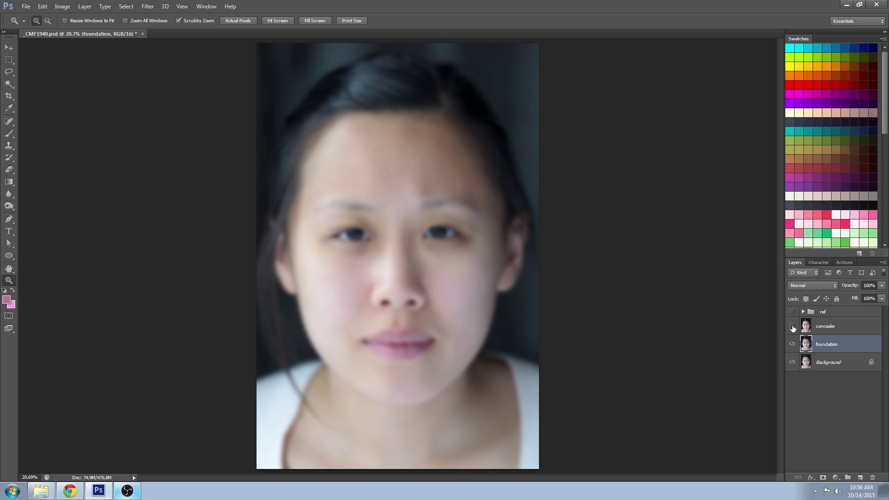
Show the concealer layer and apply the foundation layer's RGB image to it with Subtract blending, scale 2 and offset 128
{"action": "left_click", "coordinate": [793, 326]}
{"action": "left_click", "coordinate": [808, 327]}
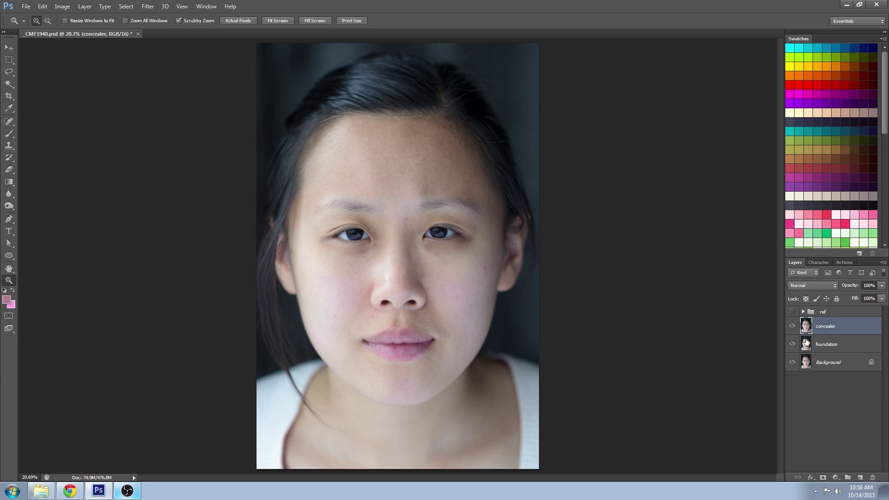
{"action": "left_click", "coordinate": [62, 7]}
{"action": "left_click", "coordinate": [85, 139]}
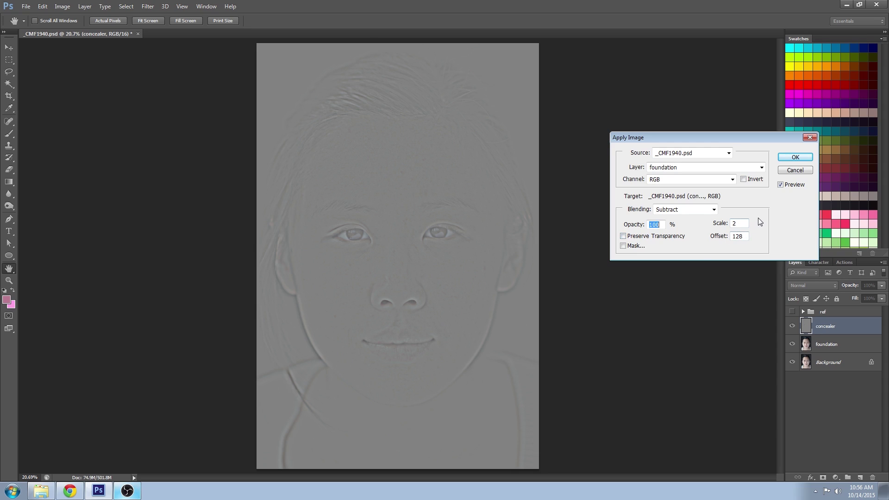
{"action": "left_click", "coordinate": [704, 172]}
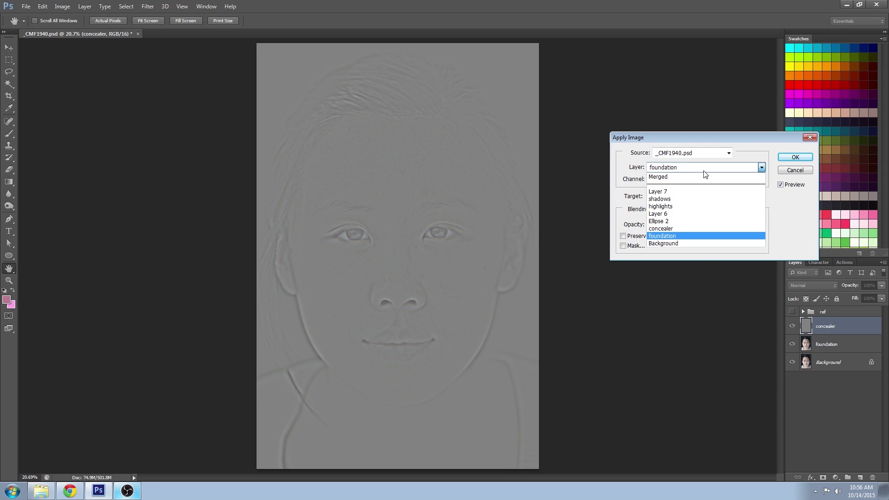
{"action": "left_click", "coordinate": [667, 237]}
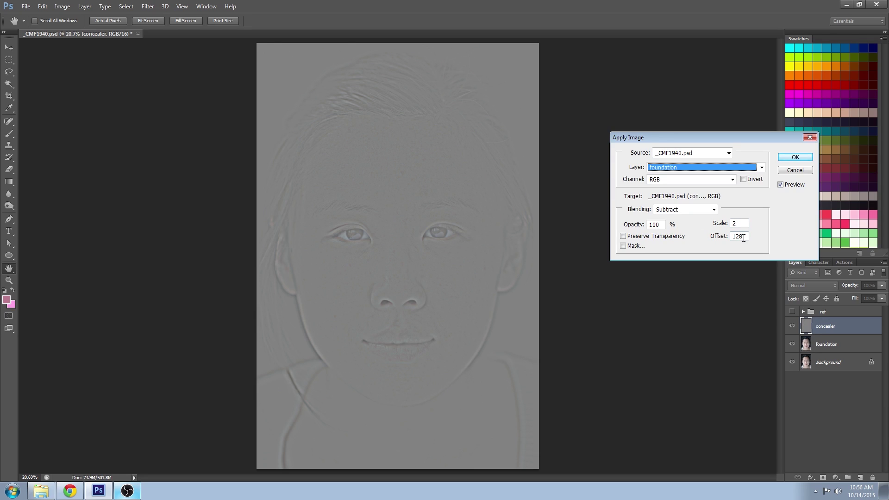
{"action": "left_click", "coordinate": [795, 157]}
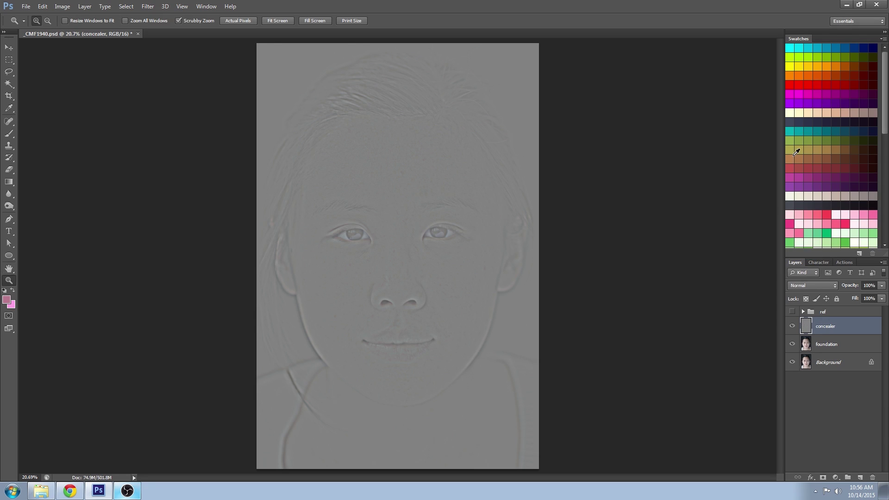
Group the concealer and foundation layers into a new group named base
{"action": "left_click", "coordinate": [847, 345], "text": "ctrl"}
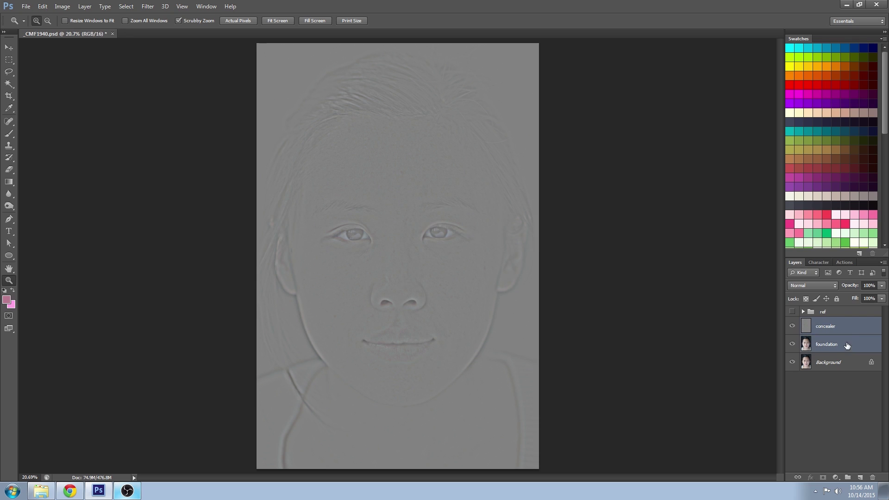
{"action": "left_click", "coordinate": [883, 262]}
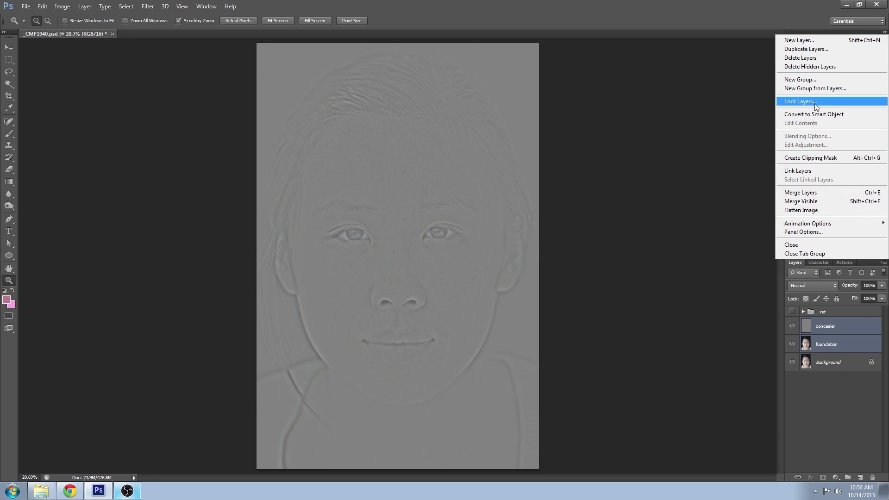
{"action": "left_click", "coordinate": [816, 88]}
{"action": "type", "text": "base"}
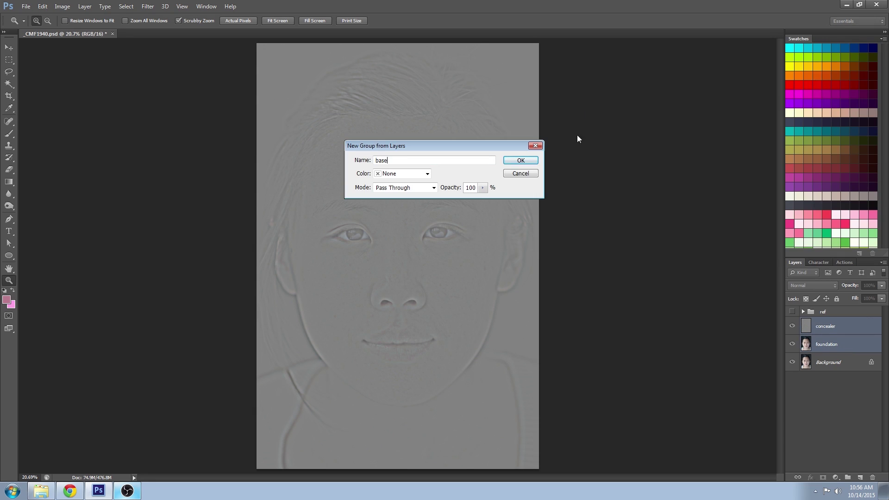
{"action": "left_click", "coordinate": [527, 160]}
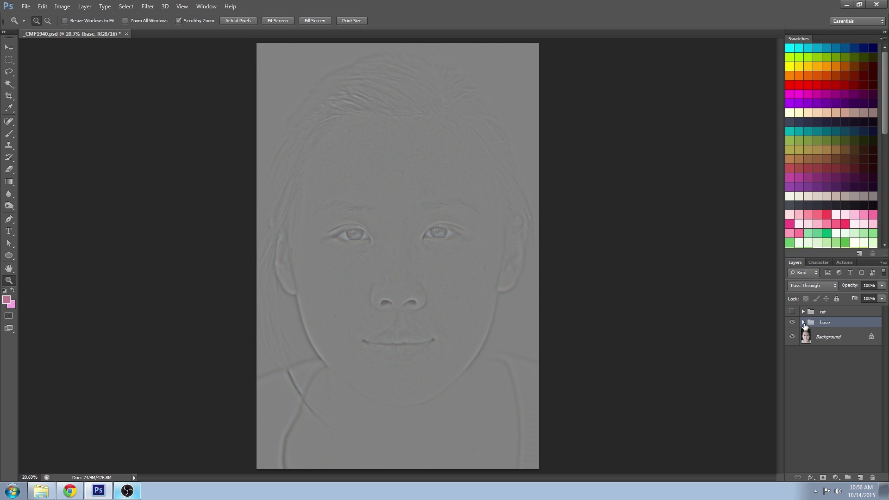
Set the concealer layer's blend mode to Linear Light and toggle the base group off and on to compare
{"action": "left_click", "coordinate": [804, 323]}
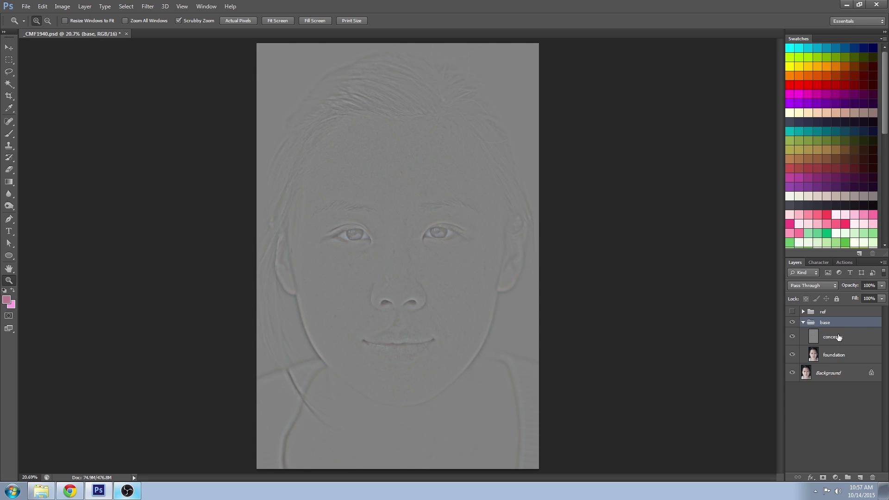
{"action": "left_click", "coordinate": [833, 337]}
{"action": "left_click", "coordinate": [816, 285]}
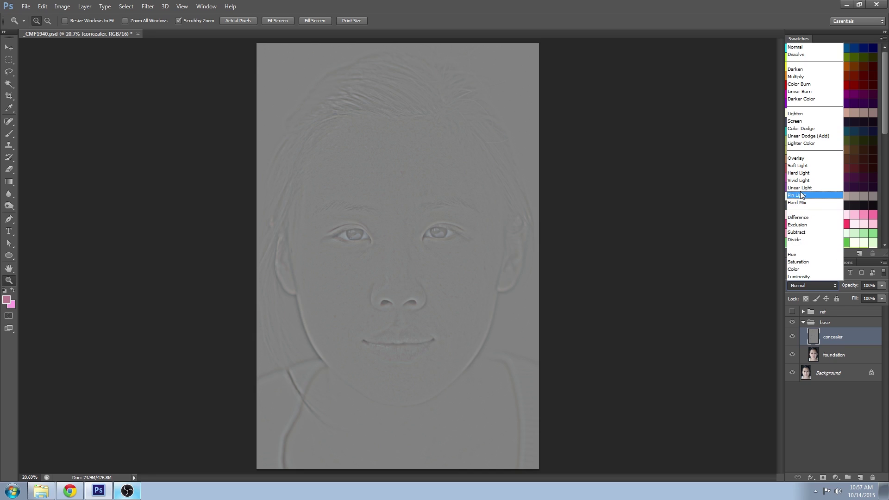
{"action": "left_click", "coordinate": [802, 188]}
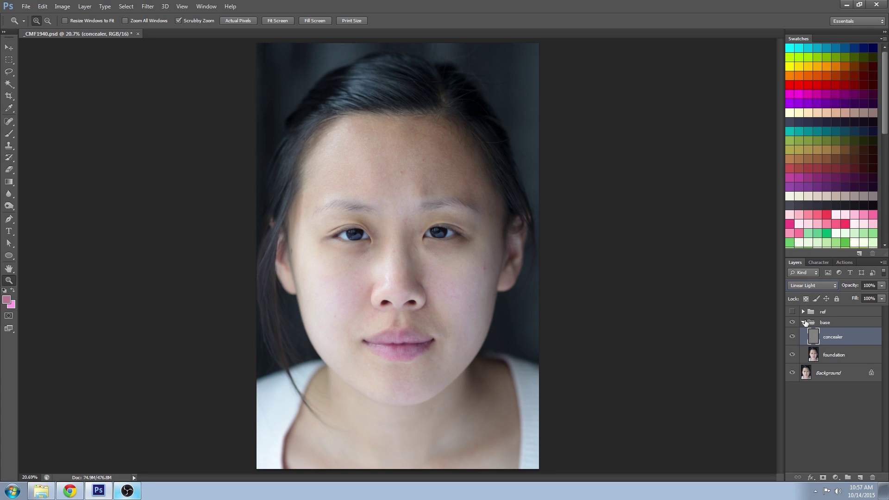
{"action": "left_click", "coordinate": [804, 322]}
{"action": "left_click", "coordinate": [792, 323]}
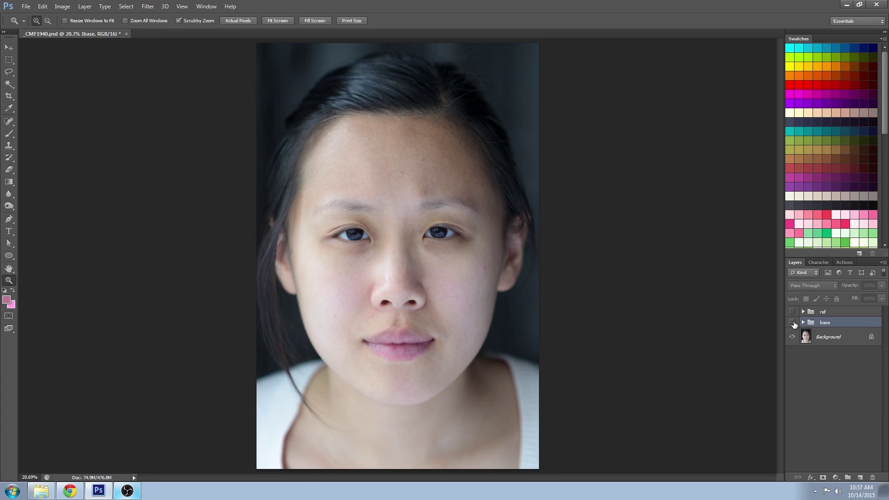
{"action": "left_click", "coordinate": [793, 322]}
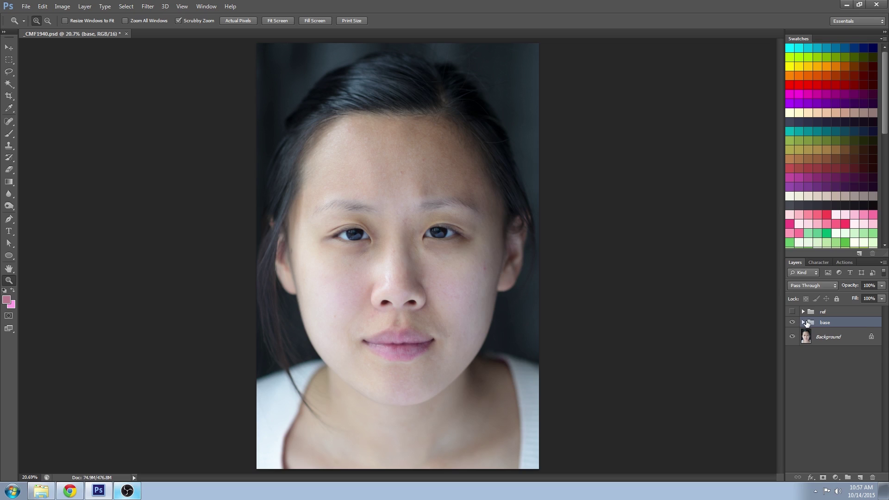
Hide the concealer layer and apply a 20-pixel Gaussian Blur to a lassoed patch above the inner eyebrow on the foundation layer
{"action": "left_click", "coordinate": [804, 323]}
{"action": "left_click", "coordinate": [824, 355]}
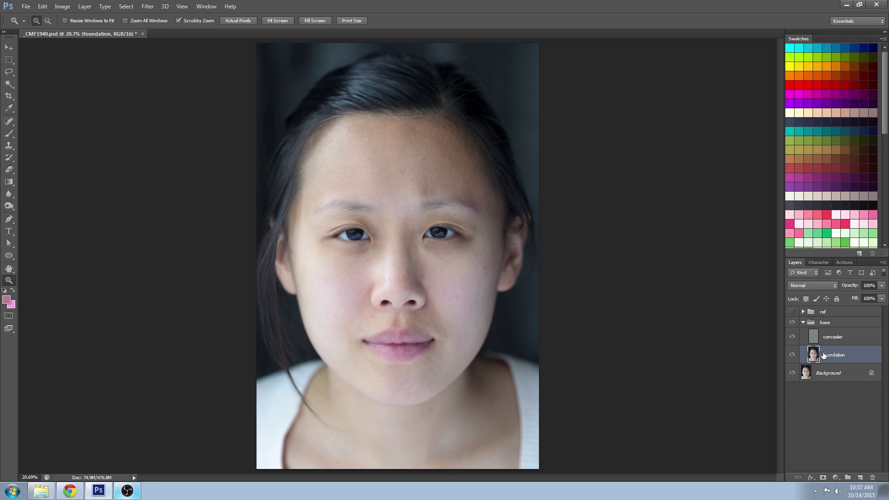
{"action": "left_click", "coordinate": [793, 337]}
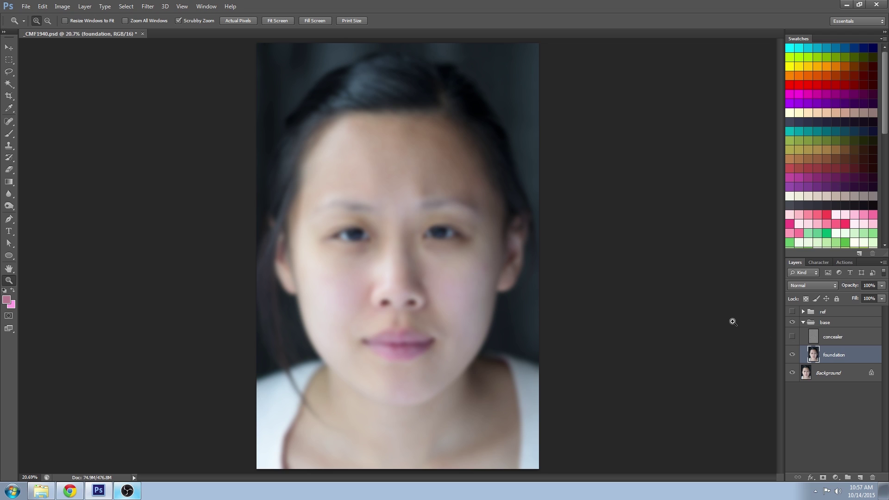
{"action": "left_click", "coordinate": [8, 72]}
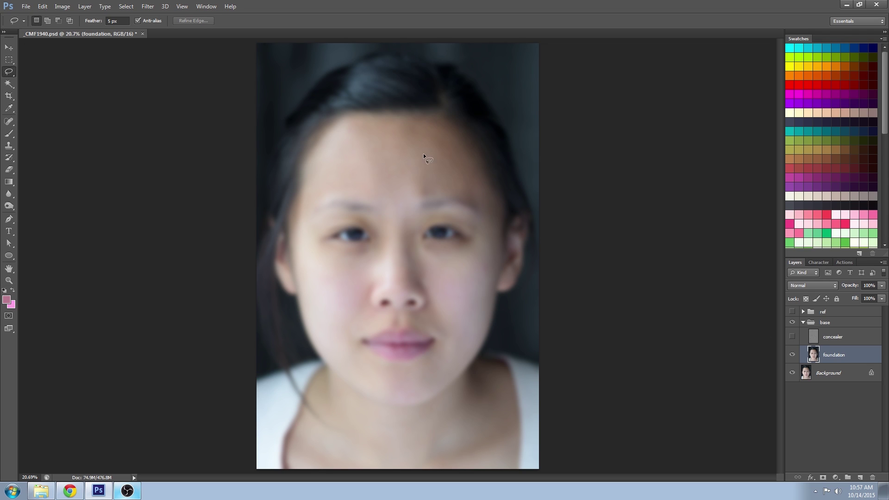
{"action": "mouse_move", "coordinate": [405, 176]}
{"action": "left_mouse_down"}
{"action": "mouse_move", "coordinate": [415, 202]}
{"action": "mouse_move", "coordinate": [430, 156]}
{"action": "left_mouse_up"}
{"action": "left_click", "coordinate": [148, 7]}
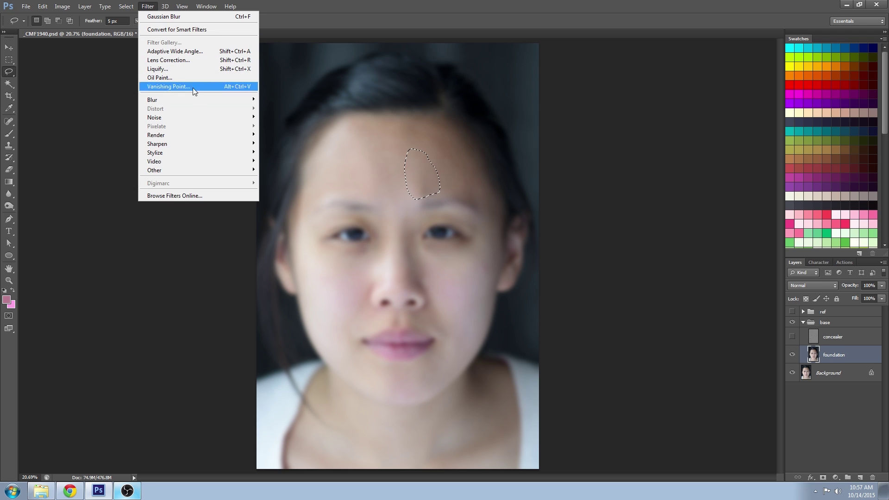
{"action": "mouse_move", "coordinate": [206, 101]}
{"action": "left_click", "coordinate": [287, 167]}
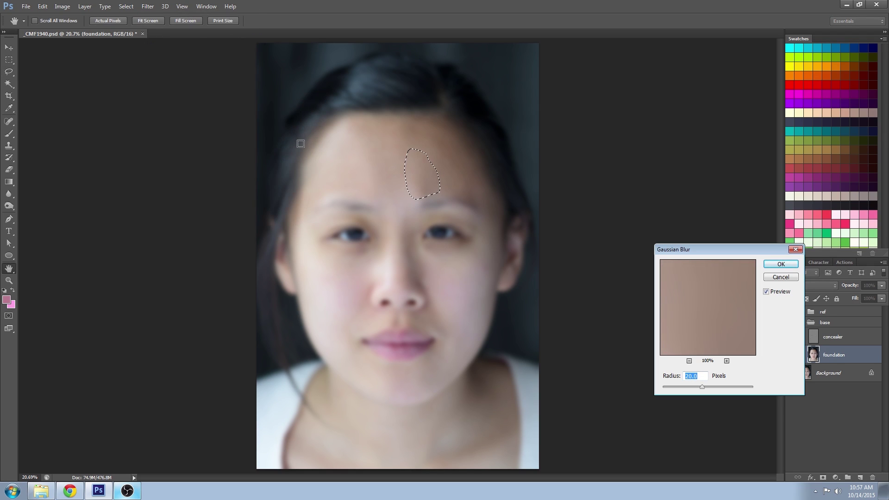
{"action": "left_click", "coordinate": [777, 268]}
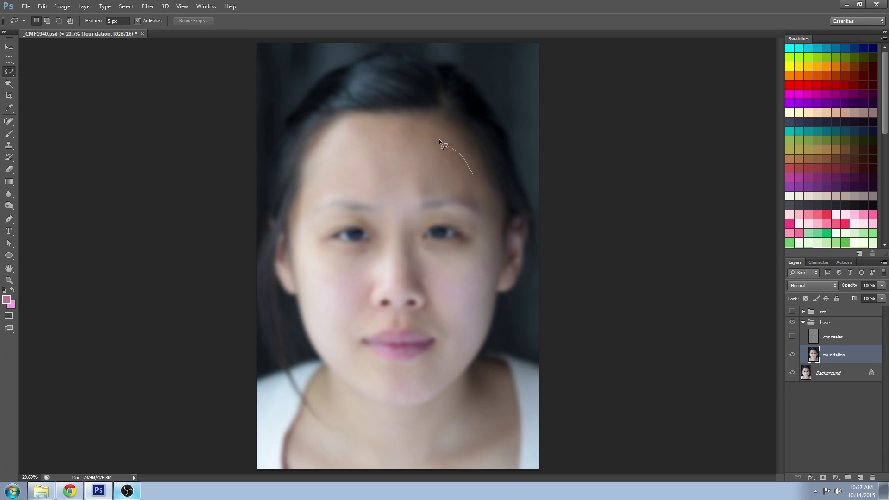
Lasso and blur uneven patches across the forehead on the foundation layer
{"action": "left_click_drag", "start_coordinate": [439, 139], "coordinate": [481, 180]}
{"action": "key", "text": "ctrl+d"}
{"action": "left_click_drag", "start_coordinate": [424, 122], "coordinate": [429, 126]}
{"action": "key", "text": "ctrl+d"}
{"action": "mouse_move", "coordinate": [340, 130]}
{"action": "left_mouse_down"}
{"action": "mouse_move", "coordinate": [370, 128]}
{"action": "mouse_move", "coordinate": [407, 182]}
{"action": "mouse_move", "coordinate": [378, 138]}
{"action": "left_mouse_up"}
{"action": "key", "text": "ctrl+d"}
{"action": "mouse_move", "coordinate": [361, 176]}
{"action": "left_mouse_down"}
{"action": "mouse_move", "coordinate": [301, 211]}
{"action": "mouse_move", "coordinate": [373, 192]}
{"action": "left_mouse_up"}
{"action": "left_click_drag", "start_coordinate": [304, 188], "coordinate": [306, 187]}
Lasso patches on the cheeks, temple and around the mouth and smooth them with the same Gaussian Blur
{"action": "mouse_move", "coordinate": [345, 275]}
{"action": "left_mouse_down"}
{"action": "mouse_move", "coordinate": [348, 284]}
{"action": "mouse_move", "coordinate": [370, 260]}
{"action": "left_mouse_up"}
{"action": "mouse_move", "coordinate": [427, 269]}
{"action": "left_mouse_down"}
{"action": "mouse_move", "coordinate": [466, 273]}
{"action": "mouse_move", "coordinate": [434, 249]}
{"action": "mouse_move", "coordinate": [438, 282]}
{"action": "mouse_move", "coordinate": [485, 299]}
{"action": "left_mouse_up"}
{"action": "mouse_move", "coordinate": [492, 237]}
{"action": "left_mouse_down"}
{"action": "mouse_move", "coordinate": [478, 252]}
{"action": "mouse_move", "coordinate": [492, 238]}
{"action": "left_mouse_up"}
{"action": "mouse_move", "coordinate": [494, 200]}
{"action": "left_mouse_down"}
{"action": "mouse_move", "coordinate": [465, 173]}
{"action": "mouse_move", "coordinate": [504, 204]}
{"action": "left_mouse_up"}
{"action": "mouse_move", "coordinate": [440, 168]}
{"action": "left_mouse_down"}
{"action": "mouse_move", "coordinate": [436, 192]}
{"action": "mouse_move", "coordinate": [441, 170]}
{"action": "left_mouse_up"}
{"action": "left_click", "coordinate": [458, 144]}
{"action": "left_click_drag", "start_coordinate": [388, 319], "coordinate": [383, 313]}
{"action": "mouse_move", "coordinate": [439, 319]}
{"action": "left_mouse_down"}
{"action": "mouse_move", "coordinate": [415, 319]}
{"action": "mouse_move", "coordinate": [436, 360]}
{"action": "mouse_move", "coordinate": [413, 382]}
{"action": "mouse_move", "coordinate": [363, 359]}
{"action": "left_mouse_up"}
{"action": "key", "text": "ctrl+f"}
{"action": "key", "text": "ctrl+f"}
{"action": "key", "text": "ctrl+f"}
Smooth lassoed patches along the jaw, lower cheeks and outer cheeks by reapplying the Gaussian Blur
{"action": "left_click_drag", "start_coordinate": [436, 354], "coordinate": [457, 351]}
{"action": "key", "text": "ctrl+f"}
{"action": "mouse_move", "coordinate": [462, 311]}
{"action": "left_mouse_down"}
{"action": "mouse_move", "coordinate": [455, 314]}
{"action": "mouse_move", "coordinate": [485, 318]}
{"action": "left_mouse_up"}
{"action": "key", "text": "ctrl+f"}
{"action": "mouse_move", "coordinate": [337, 326]}
{"action": "left_mouse_down"}
{"action": "mouse_move", "coordinate": [334, 357]}
{"action": "mouse_move", "coordinate": [349, 330]}
{"action": "left_mouse_up"}
{"action": "key", "text": "ctrl+f"}
{"action": "left_click_drag", "start_coordinate": [357, 306], "coordinate": [354, 310]}
{"action": "left_click_drag", "start_coordinate": [301, 258], "coordinate": [322, 281]}
{"action": "key", "text": "ctrl+f"}
{"action": "mouse_move", "coordinate": [474, 318]}
{"action": "left_mouse_down"}
{"action": "mouse_move", "coordinate": [496, 250]}
{"action": "mouse_move", "coordinate": [485, 316]}
{"action": "left_mouse_up"}
{"action": "key", "text": "ctrl+f"}
Lasso the skin beside the nose bridge and under the eyes and blur each patch repeatedly with the last filter
{"action": "left_click", "coordinate": [496, 182]}
{"action": "mouse_move", "coordinate": [412, 249]}
{"action": "left_mouse_down"}
{"action": "mouse_move", "coordinate": [430, 272]}
{"action": "mouse_move", "coordinate": [405, 238]}
{"action": "mouse_move", "coordinate": [379, 268]}
{"action": "mouse_move", "coordinate": [393, 233]}
{"action": "mouse_move", "coordinate": [384, 258]}
{"action": "mouse_move", "coordinate": [342, 263]}
{"action": "mouse_move", "coordinate": [426, 261]}
{"action": "left_mouse_up"}
{"action": "key", "text": "ctrl+f"}
{"action": "key", "text": "ctrl+f"}
{"action": "key", "text": "ctrl+f"}
{"action": "key", "text": "ctrl+f"}
{"action": "left_click", "coordinate": [382, 226]}
{"action": "key", "text": "ctrl+f"}
{"action": "key", "text": "ctrl+f"}
{"action": "key", "text": "ctrl+f"}
{"action": "mouse_move", "coordinate": [360, 263]}
{"action": "left_mouse_down"}
{"action": "mouse_move", "coordinate": [345, 252]}
{"action": "mouse_move", "coordinate": [361, 262]}
{"action": "left_mouse_up"}
{"action": "key", "text": "ctrl+f"}
{"action": "left_click_drag", "start_coordinate": [422, 249], "coordinate": [427, 248]}
{"action": "key", "text": "ctrl+f"}
{"action": "key", "text": "ctrl+d"}
Reapply the Gaussian Blur to lassoed patches between the eyebrows and across the middle and upper forehead
{"action": "left_click_drag", "start_coordinate": [310, 198], "coordinate": [321, 173]}
{"action": "mouse_move", "coordinate": [472, 177]}
{"action": "left_mouse_down"}
{"action": "mouse_move", "coordinate": [491, 206]}
{"action": "mouse_move", "coordinate": [474, 185]}
{"action": "left_mouse_up"}
{"action": "left_click_drag", "start_coordinate": [413, 202], "coordinate": [439, 173]}
{"action": "key", "text": "ctrl+f"}
{"action": "left_click_drag", "start_coordinate": [369, 180], "coordinate": [371, 181]}
{"action": "key", "text": "ctrl+f"}
{"action": "key", "text": "ctrl+d"}
{"action": "mouse_move", "coordinate": [383, 146]}
{"action": "left_mouse_down"}
{"action": "mouse_move", "coordinate": [410, 133]}
{"action": "mouse_move", "coordinate": [390, 142]}
{"action": "mouse_move", "coordinate": [410, 122]}
{"action": "left_mouse_up"}
{"action": "key", "text": "ctrl+f"}
{"action": "key", "text": "ctrl+f"}
{"action": "key", "text": "ctrl+f"}
Blur lassoed patches along the hairline and both temples with the last filter, then clear the selection
{"action": "left_click_drag", "start_coordinate": [350, 118], "coordinate": [349, 118]}
{"action": "key", "text": "ctrl+f"}
{"action": "mouse_move", "coordinate": [451, 140]}
{"action": "left_mouse_down"}
{"action": "mouse_move", "coordinate": [468, 169]}
{"action": "mouse_move", "coordinate": [453, 137]}
{"action": "left_mouse_up"}
{"action": "key", "text": "ctrl+f"}
{"action": "mouse_move", "coordinate": [489, 195]}
{"action": "left_mouse_down"}
{"action": "mouse_move", "coordinate": [486, 204]}
{"action": "mouse_move", "coordinate": [492, 192]}
{"action": "left_mouse_up"}
{"action": "key", "text": "ctrl+f"}
{"action": "mouse_move", "coordinate": [302, 204]}
{"action": "left_mouse_down"}
{"action": "mouse_move", "coordinate": [323, 160]}
{"action": "mouse_move", "coordinate": [304, 203]}
{"action": "left_mouse_up"}
{"action": "key", "text": "ctrl+f"}
{"action": "mouse_move", "coordinate": [299, 206]}
{"action": "left_mouse_down"}
{"action": "mouse_move", "coordinate": [311, 184]}
{"action": "mouse_move", "coordinate": [300, 205]}
{"action": "left_mouse_up"}
{"action": "key", "text": "ctrl+f"}
{"action": "key", "text": "ctrl+d"}
Paint sampled skin color over the cheeks with the Brush in Color mode, then show the concealer layer and compare the base group
{"action": "key", "text": "b"}
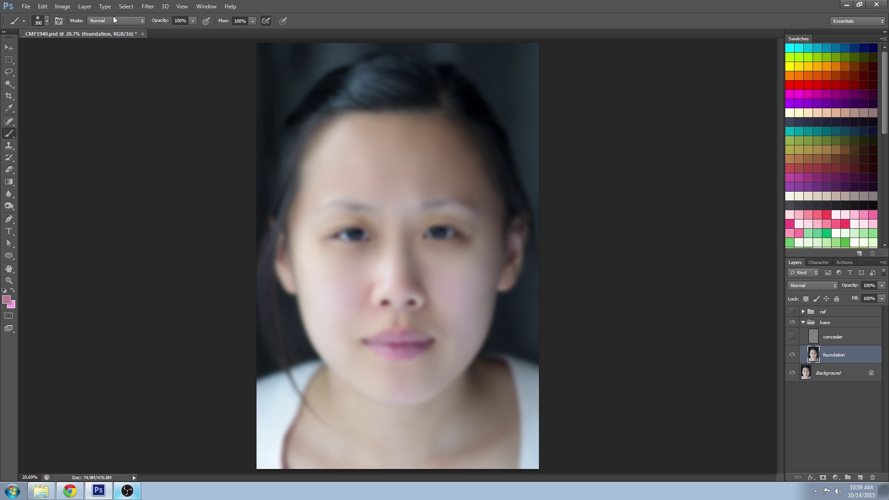
{"action": "left_click", "coordinate": [114, 20]}
{"action": "left_click", "coordinate": [102, 269]}
{"action": "left_click", "coordinate": [343, 268], "text": "alt"}
{"action": "key", "text": "alt"}
{"action": "left_click_drag", "start_coordinate": [438, 293], "coordinate": [451, 309]}
{"action": "left_click", "coordinate": [793, 337]}
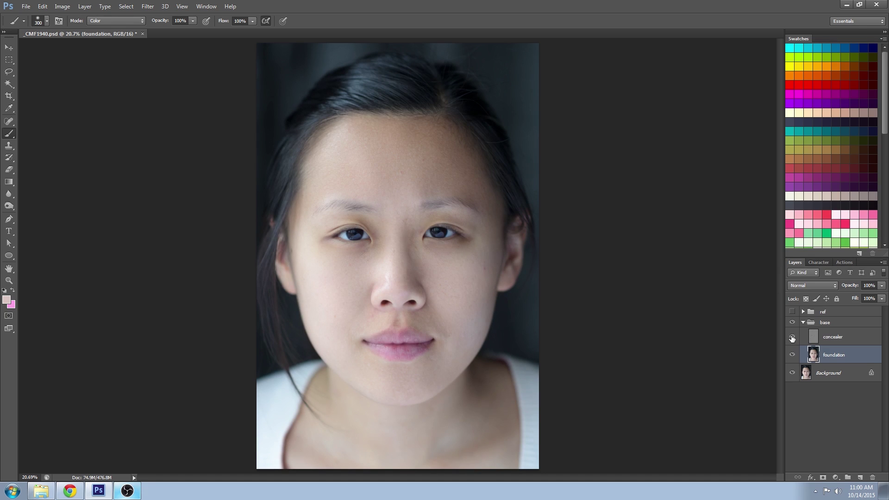
{"action": "left_click", "coordinate": [793, 322]}
{"action": "left_click", "coordinate": [793, 323]}
{"action": "left_click", "coordinate": [793, 323]}
Hide the concealer layer and paint sampled skin tones under the eyes with the Brush in Normal mode, reducing its size to 200
{"action": "left_click", "coordinate": [793, 339]}
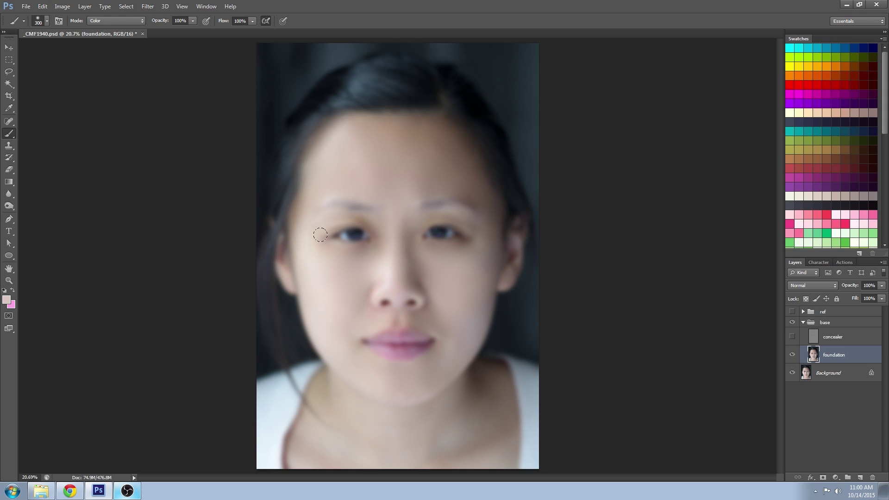
{"action": "left_click", "coordinate": [347, 259], "text": "alt"}
{"action": "left_click", "coordinate": [104, 20]}
{"action": "left_click", "coordinate": [104, 29]}
{"action": "left_click", "coordinate": [439, 254], "text": "alt"}
{"action": "key", "text": "bracketleft"}
{"action": "key", "text": "bracketleft"}
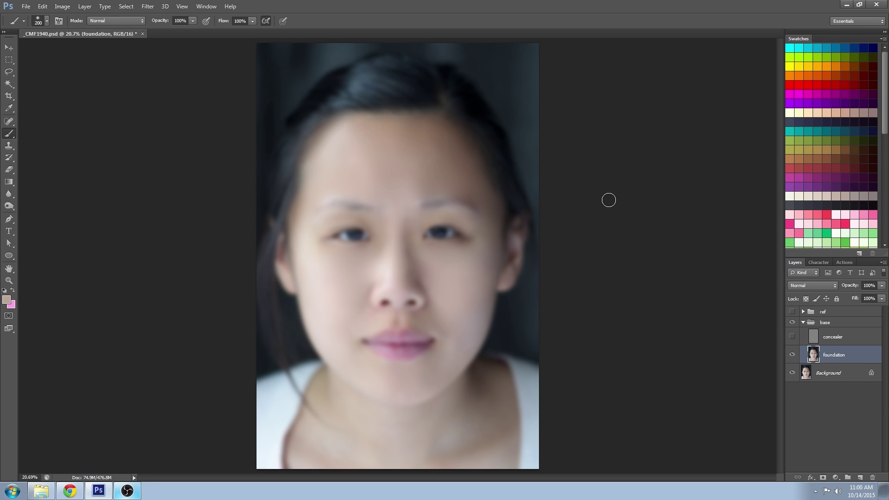
{"action": "left_click", "coordinate": [433, 271], "text": "alt"}
Paint sampled skin tones over the chin and forehead with brush size up to 300, then show the concealer layer and compare the base group
{"action": "left_click", "coordinate": [370, 387], "text": "alt"}
{"action": "left_click", "coordinate": [419, 394], "text": "alt"}
{"action": "key", "text": "bracketright"}
{"action": "key", "text": "bracketright"}
{"action": "left_click", "coordinate": [424, 192], "text": "alt"}
{"action": "left_click", "coordinate": [369, 153], "text": "alt"}
{"action": "left_click", "coordinate": [793, 337]}
{"action": "left_click", "coordinate": [792, 323]}
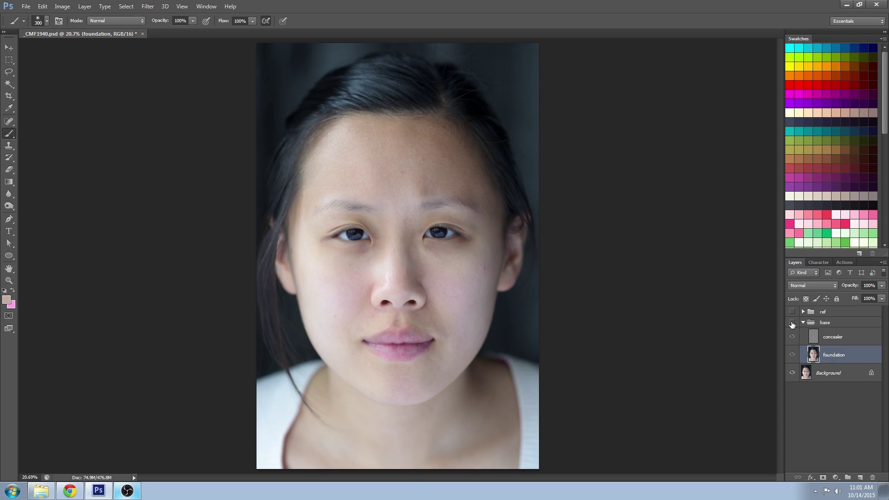
{"action": "left_click", "coordinate": [792, 323]}
{"action": "left_click", "coordinate": [792, 323]}
{"action": "left_click", "coordinate": [792, 324]}
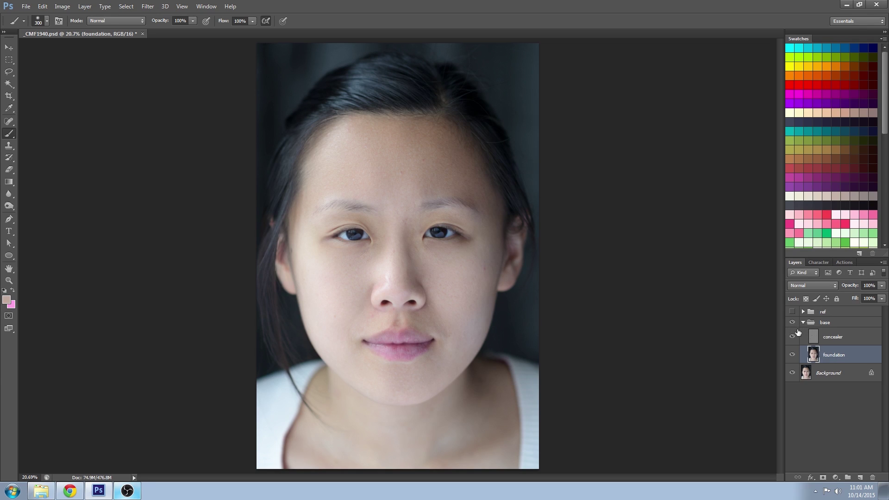
Hide the concealer layer, paint sampled skin tones over the chin and cheeks with brush size down to 250, then show the concealer layer
{"action": "left_click", "coordinate": [793, 338]}
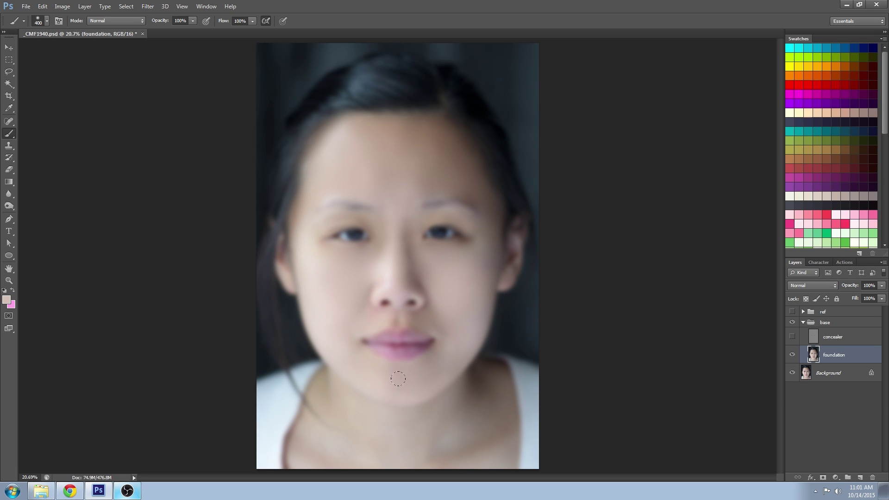
{"action": "key", "text": "bracketleft"}
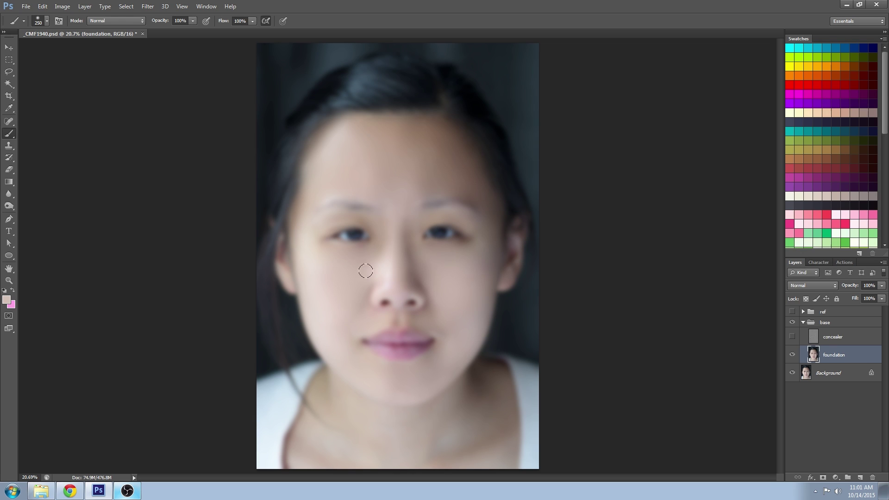
{"action": "left_click", "coordinate": [792, 338]}
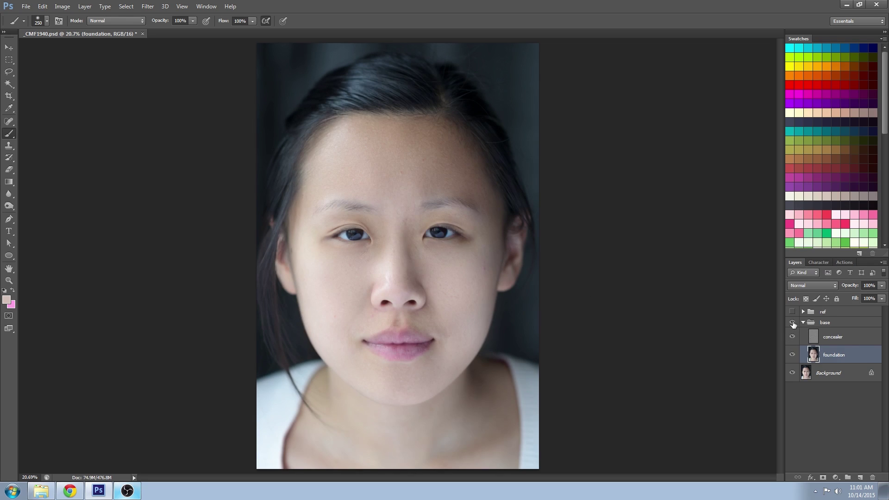
{"action": "left_click", "coordinate": [790, 331]}
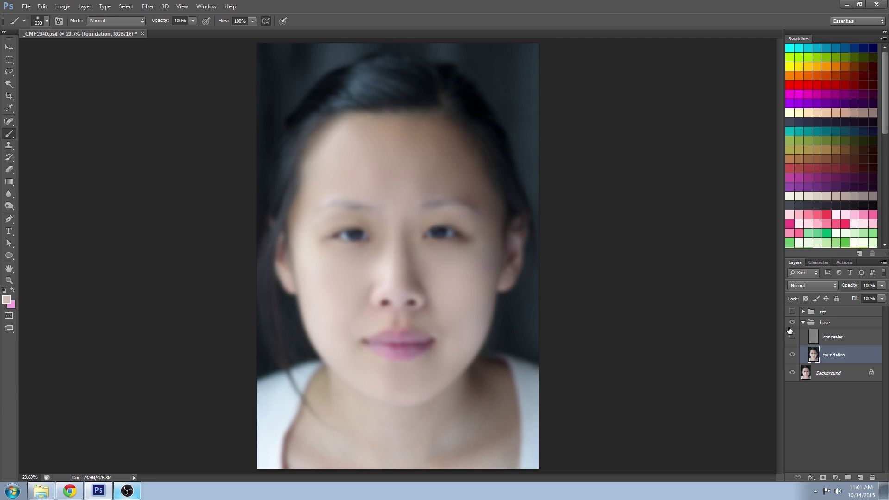
{"action": "left_click", "coordinate": [790, 330]}
Hide the foundation layer and heal blemishes on the image-right cheek of the concealer layer with the Content-Aware Spot Healing Brush
{"action": "left_click", "coordinate": [793, 355]}
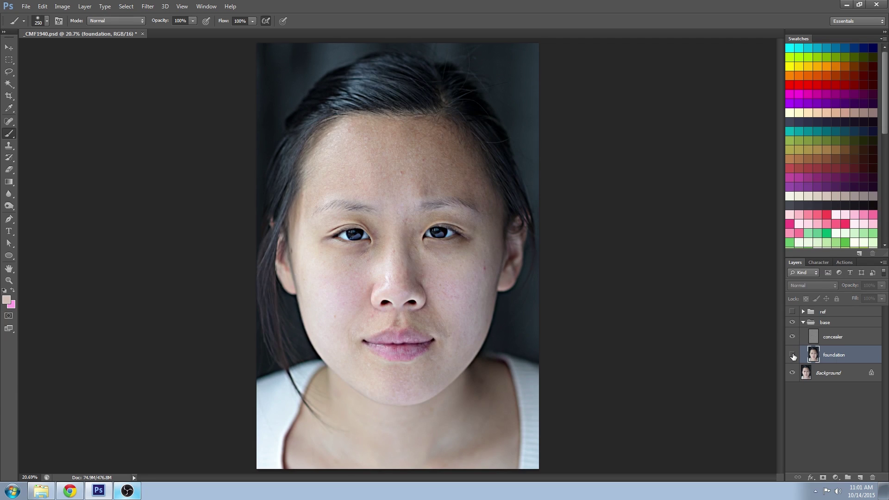
{"action": "left_click", "coordinate": [792, 338]}
{"action": "left_click", "coordinate": [793, 338]}
{"action": "left_click", "coordinate": [9, 121]}
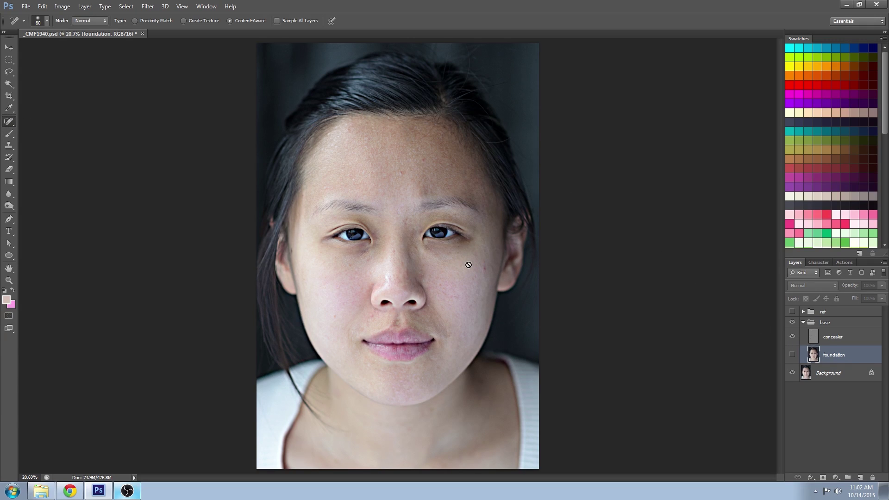
{"action": "left_click", "coordinate": [814, 340]}
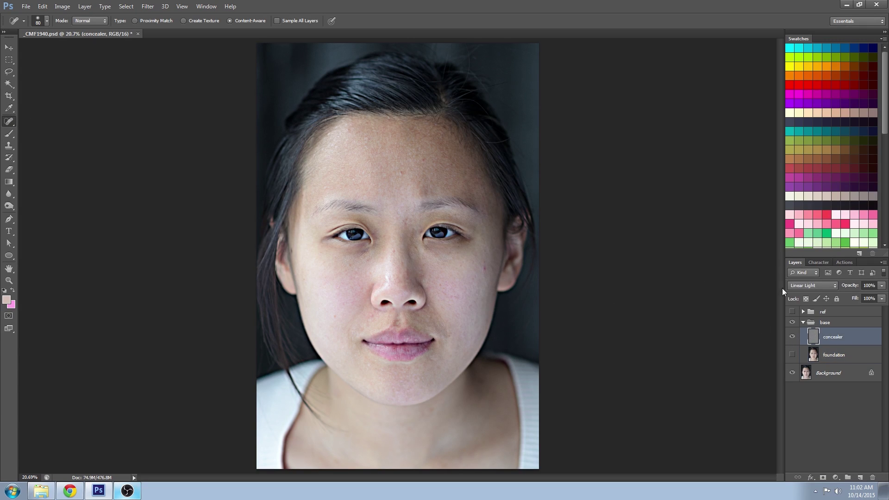
{"action": "left_click", "coordinate": [489, 270]}
{"action": "left_click", "coordinate": [472, 292]}
{"action": "left_click", "coordinate": [475, 311]}
Heal the remaining blemishes on the forehead, cheeks, nose and under the eyes, showing the foundation layer for the last spot above the eyebrow
{"action": "left_click", "coordinate": [422, 193]}
{"action": "left_click", "coordinate": [426, 193]}
{"action": "left_click", "coordinate": [399, 173]}
{"action": "left_click", "coordinate": [369, 254]}
{"action": "left_click", "coordinate": [305, 277]}
{"action": "left_click", "coordinate": [488, 268]}
{"action": "left_click", "coordinate": [416, 248]}
{"action": "left_click", "coordinate": [336, 316]}
{"action": "left_click", "coordinate": [376, 178]}
{"action": "left_click_drag", "start_coordinate": [428, 184], "coordinate": [439, 190]}
{"action": "left_click", "coordinate": [393, 254]}
{"action": "left_click", "coordinate": [792, 355]}
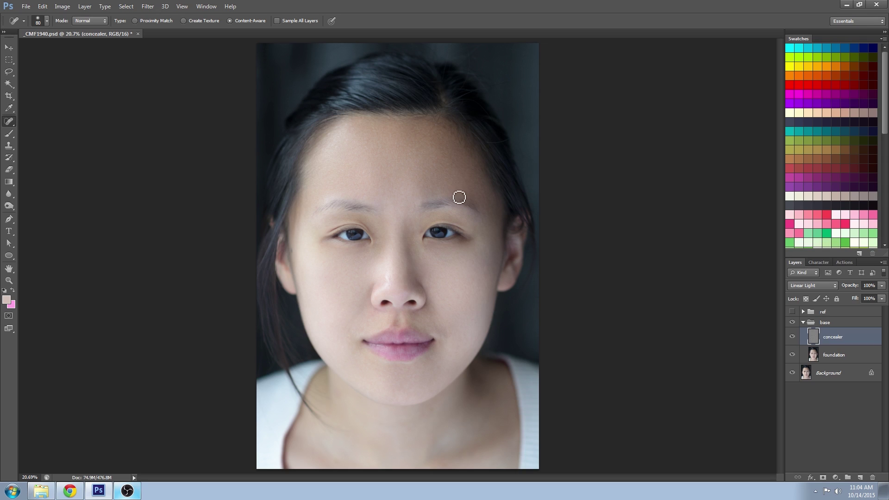
{"action": "left_click", "coordinate": [451, 185]}
Collapse the base group and toggle its visibility to compare the retouched portrait with the original, leaving the group shown
{"action": "left_click", "coordinate": [803, 323]}
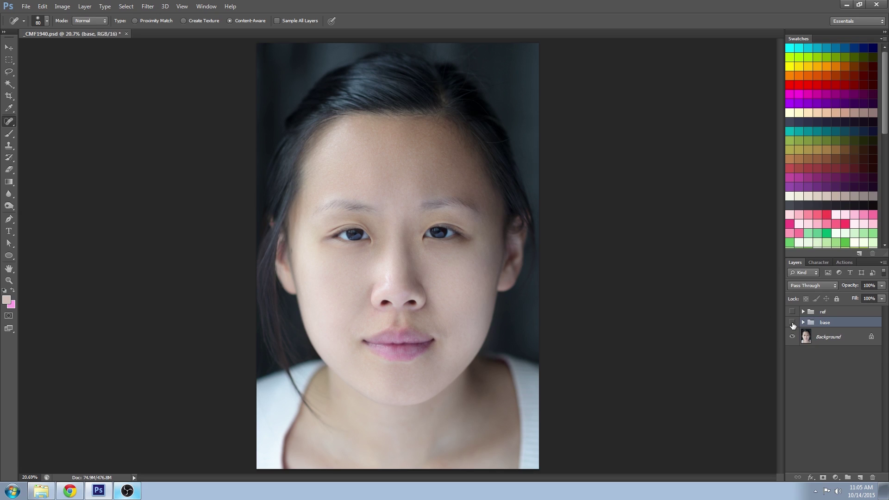
{"action": "left_click", "coordinate": [793, 323]}
{"action": "left_click", "coordinate": [792, 323]}
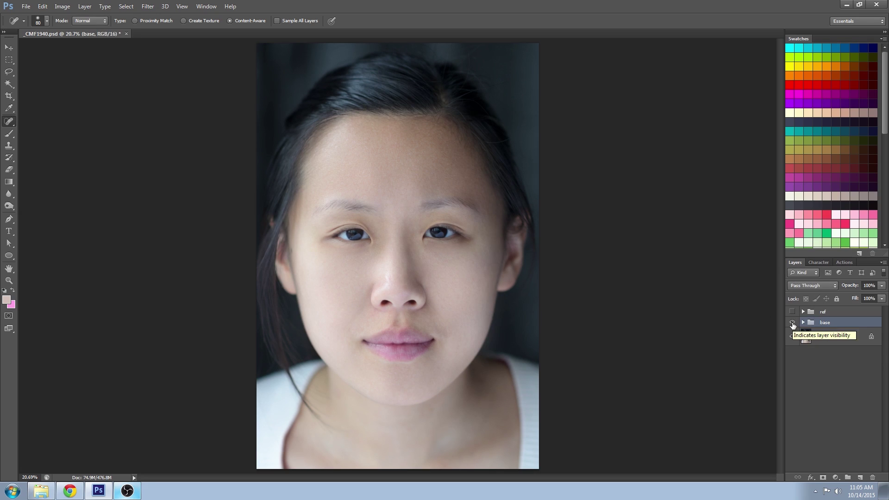
{"action": "left_click", "coordinate": [792, 322]}
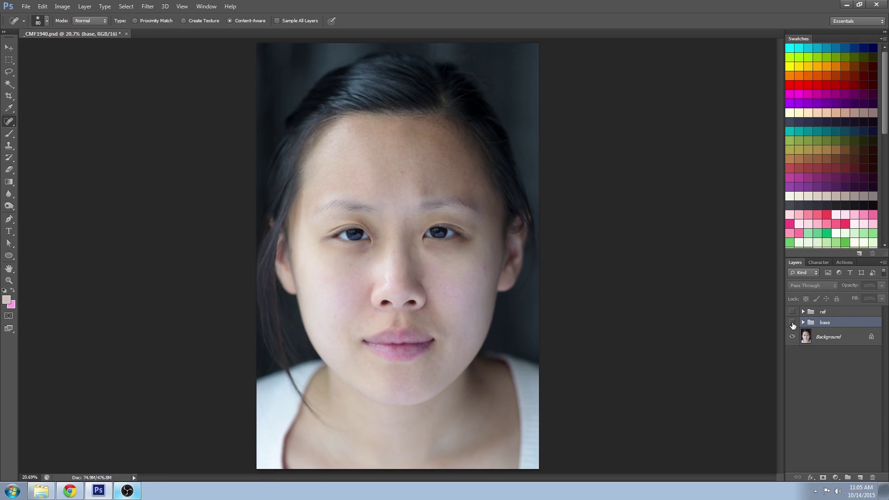
{"action": "left_click", "coordinate": [792, 323]}
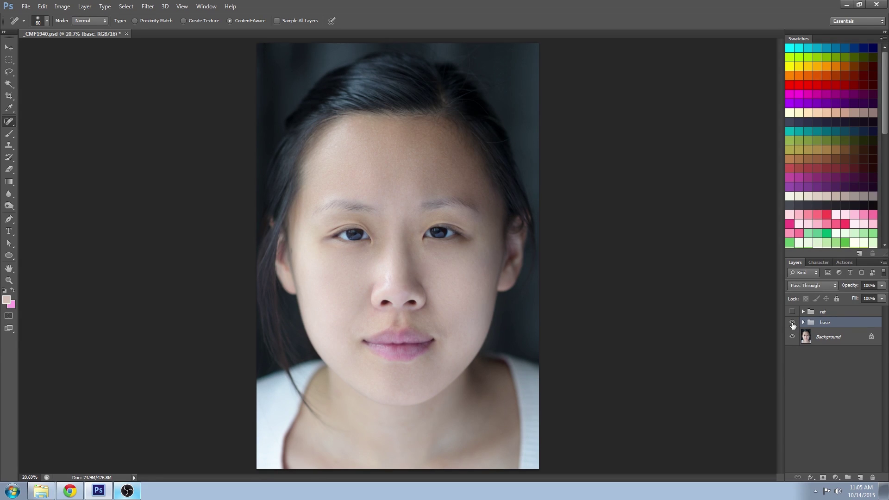
{"action": "left_click", "coordinate": [793, 323]}
{"action": "left_click", "coordinate": [793, 324]}
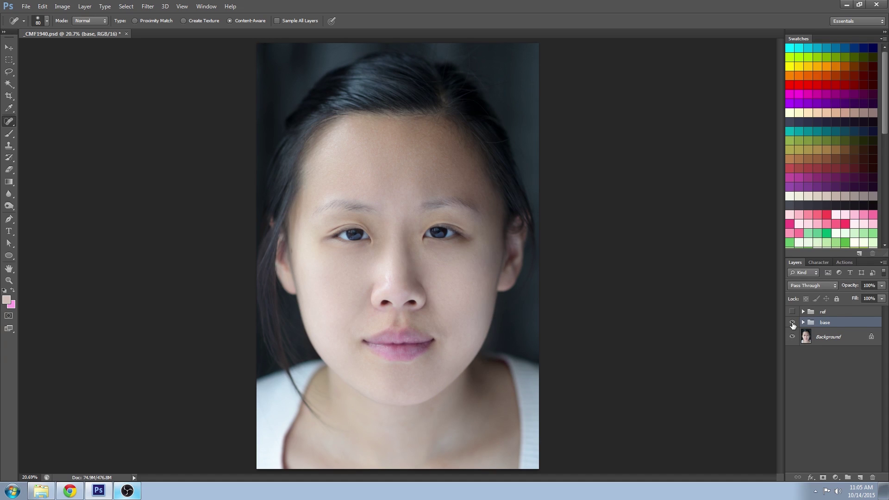